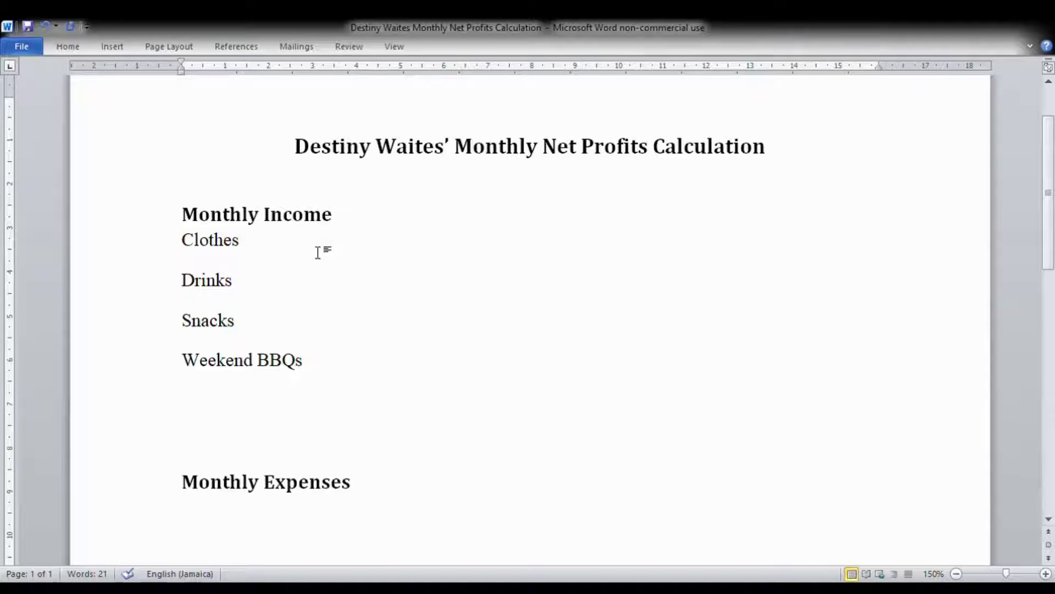
- Give Clothes the amount $40,000 and Drinks the amount $80,000
{"action": "type", "text": ": $40"}
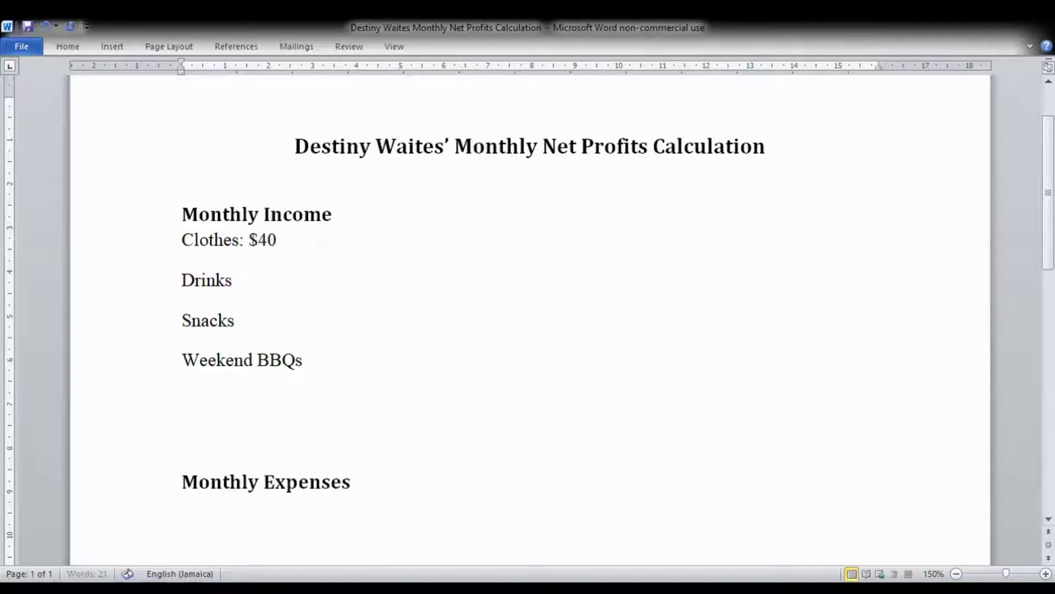
{"action": "type", "text": ",000"}
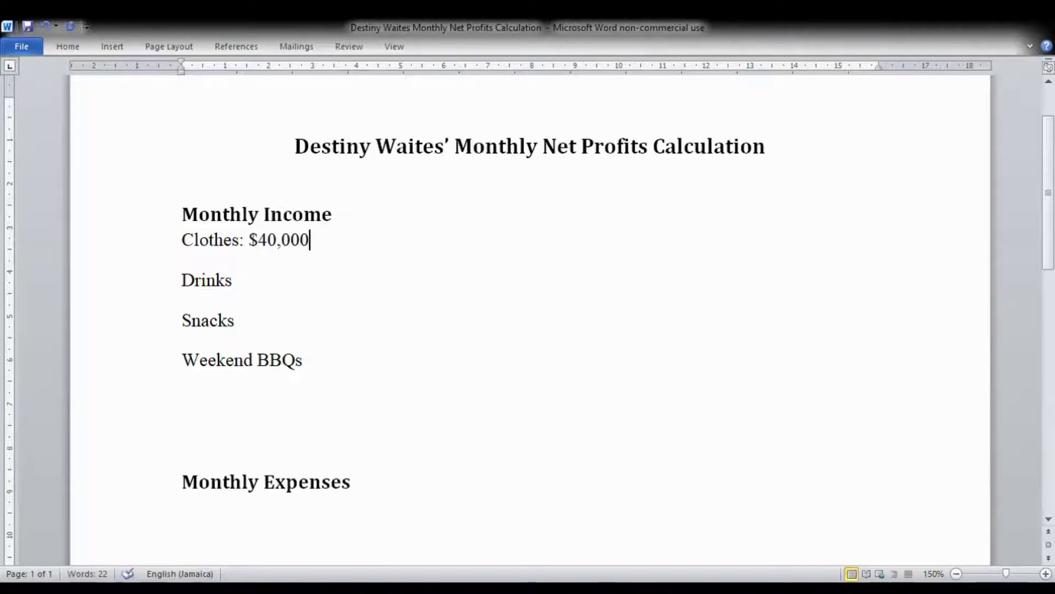
{"action": "left_click", "coordinate": [269, 284]}
{"action": "type", "text": ": "}
{"action": "type", "text": "80,0000"}
{"action": "key", "text": "BackSpace"}
{"action": "key", "text": "Left"}
{"action": "key", "text": "Left"}
{"action": "key", "text": "Left"}
{"action": "key", "text": "Left"}
{"action": "key", "text": "Left"}
{"action": "key", "text": "Left"}
{"action": "type", "text": "$"}
- Add $60,000 after Snacks, $70,000 after Weekend BBQs, and a Total: $250,000 line
{"action": "key", "text": "Down"}
{"action": "type", "text": ": $60,000"}
{"action": "key", "text": "Down"}
{"action": "type", "text": ": $7"}
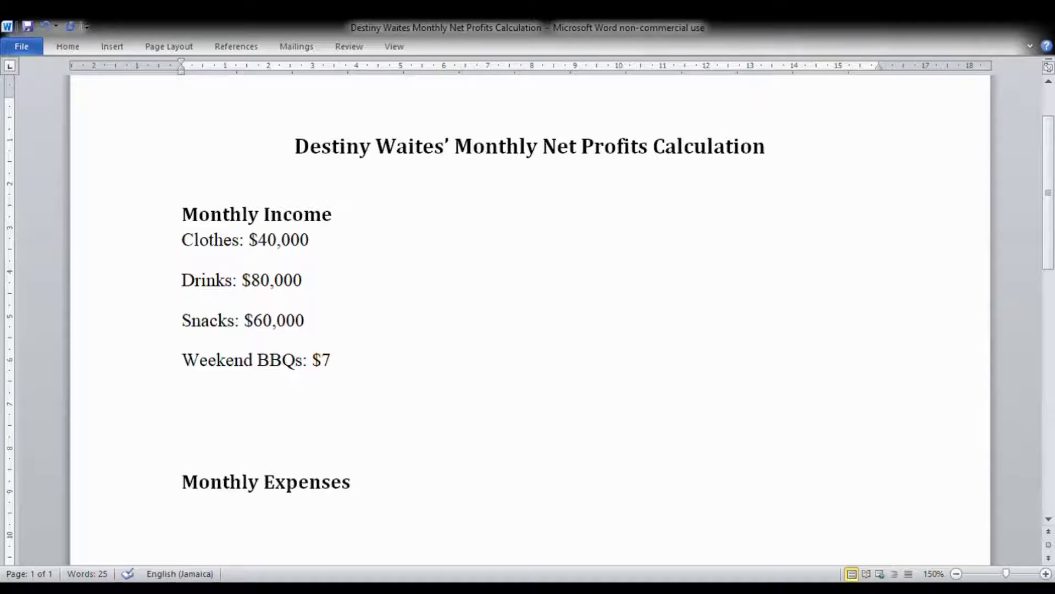
{"action": "type", "text": "0,000"}
{"action": "key", "text": "Return"}
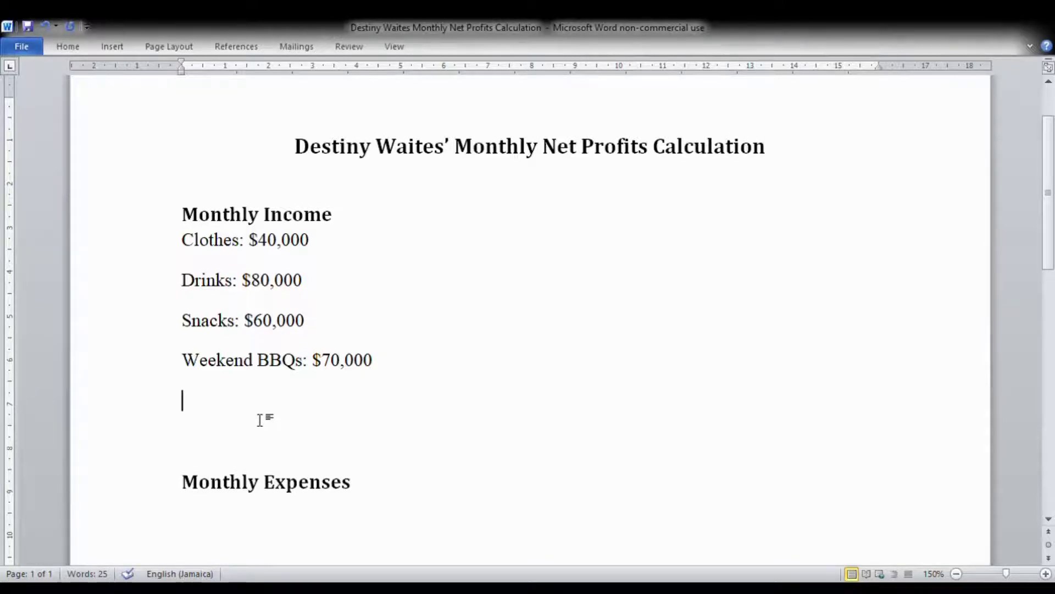
{"action": "type", "text": "Total:"}
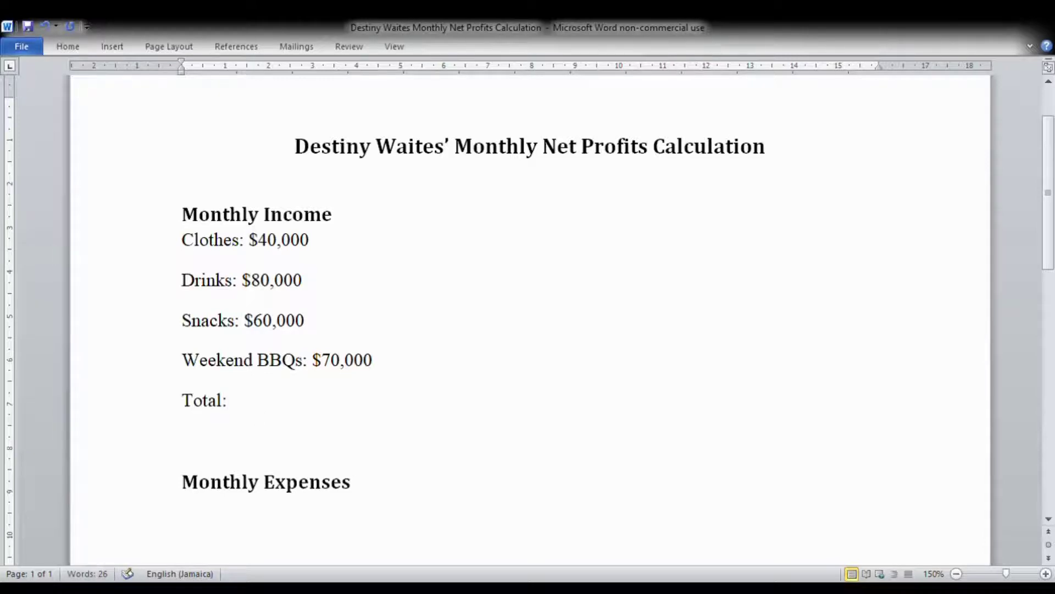
{"action": "type", "text": " $250,000"}
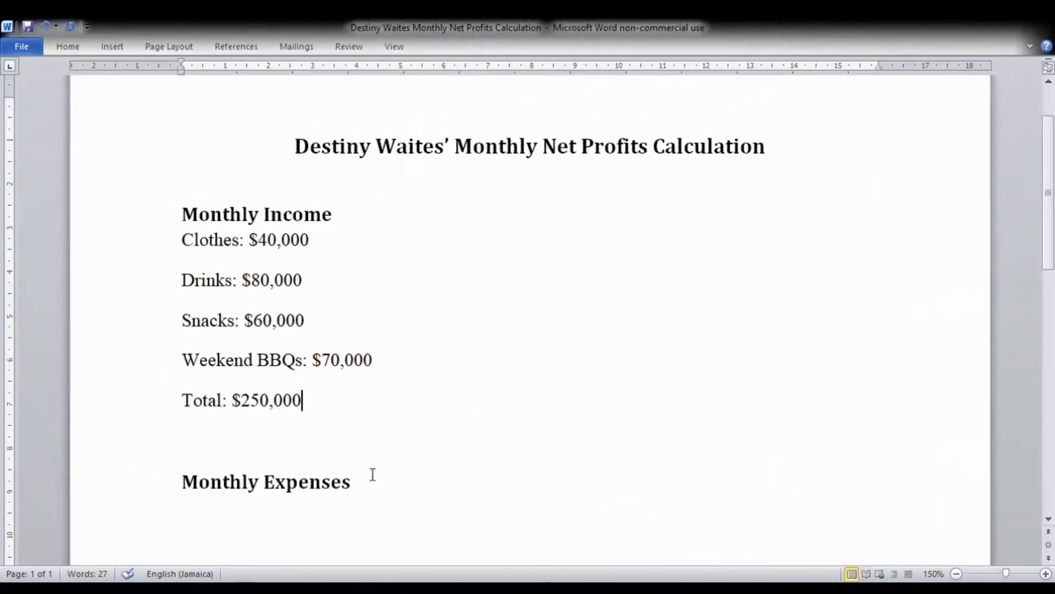
{"action": "scroll", "coordinate": [373, 473], "scroll_direction": "down", "scroll_amount": 1}
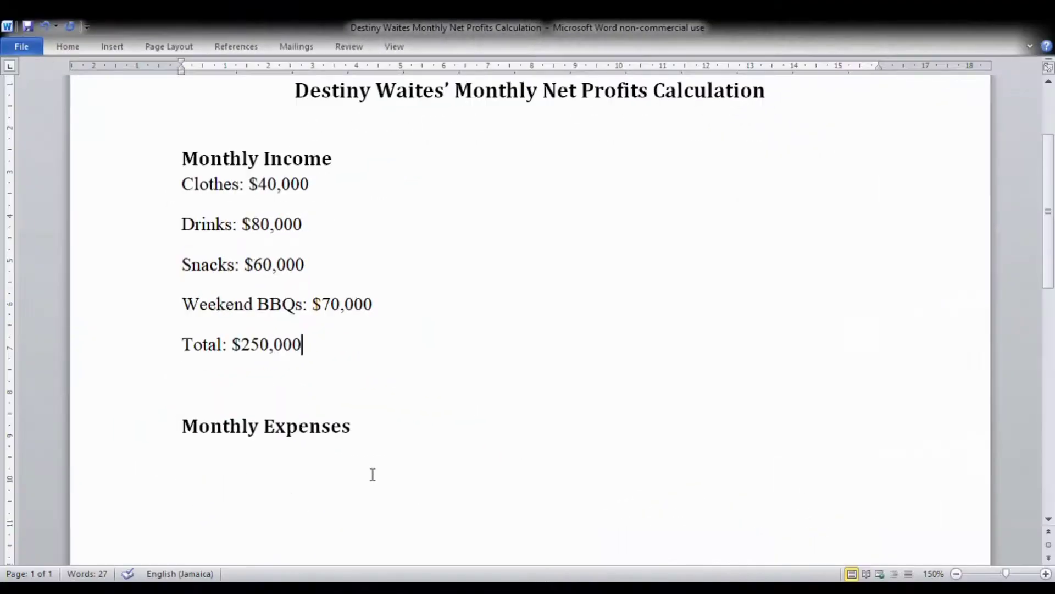
- List Rental: $20,000, Motor Vehicle (Gas): $20,000, Motor Vehicle (Maintenance): $10,000, and begin a Clothes line
{"action": "left_click", "coordinate": [268, 466]}
{"action": "type", "text": "Rental: $"}
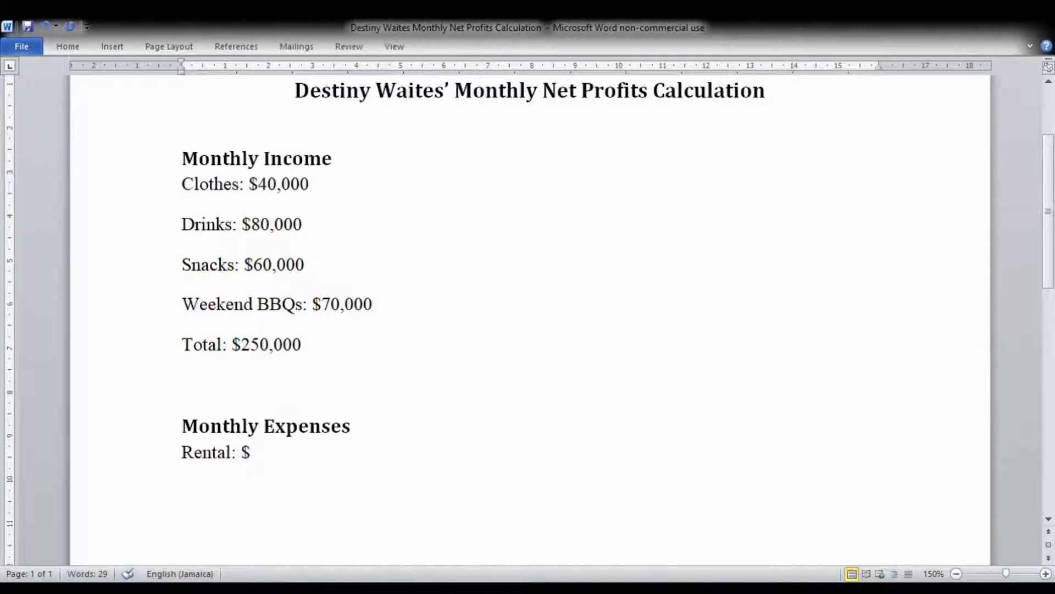
{"action": "type", "text": "20,000"}
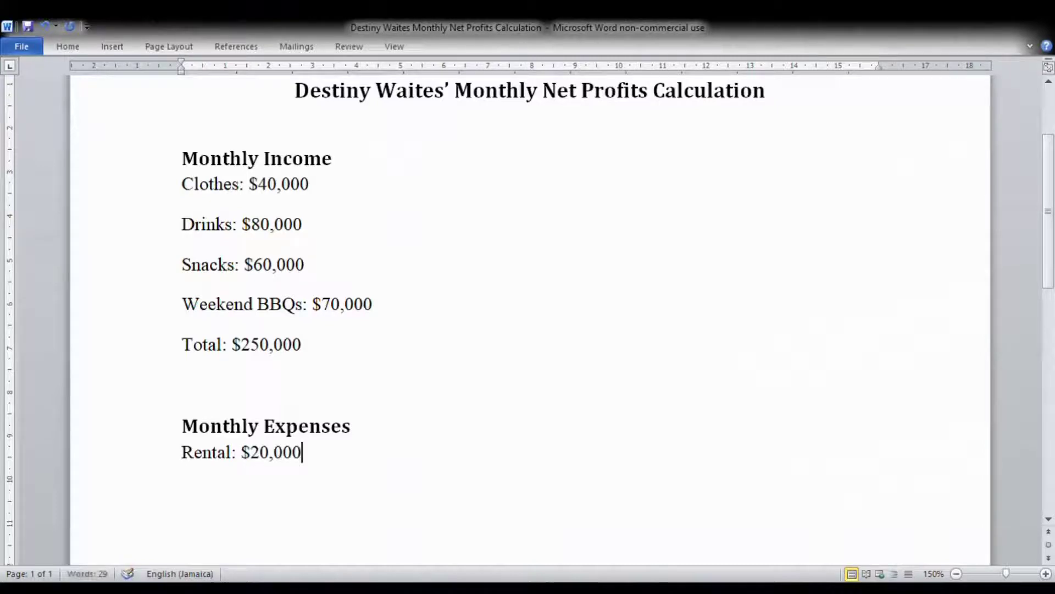
{"action": "key", "text": "Return"}
{"action": "type", "text": "Motor Vehicle (Ga"}
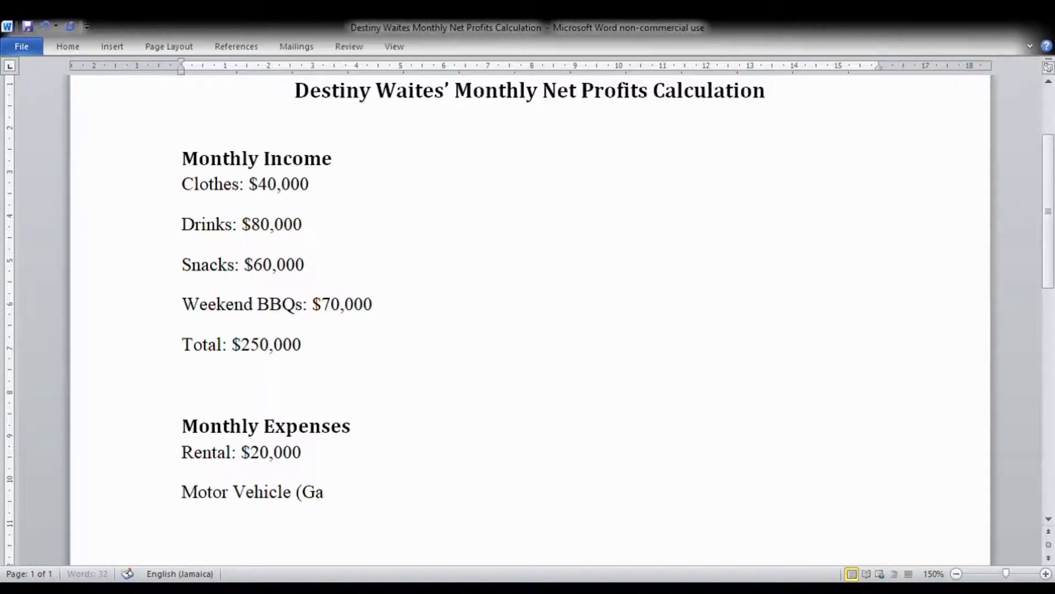
{"action": "type", "text": "s): $20,000"}
{"action": "key", "text": "Return"}
{"action": "type", "text": "Motor Vehicle ("}
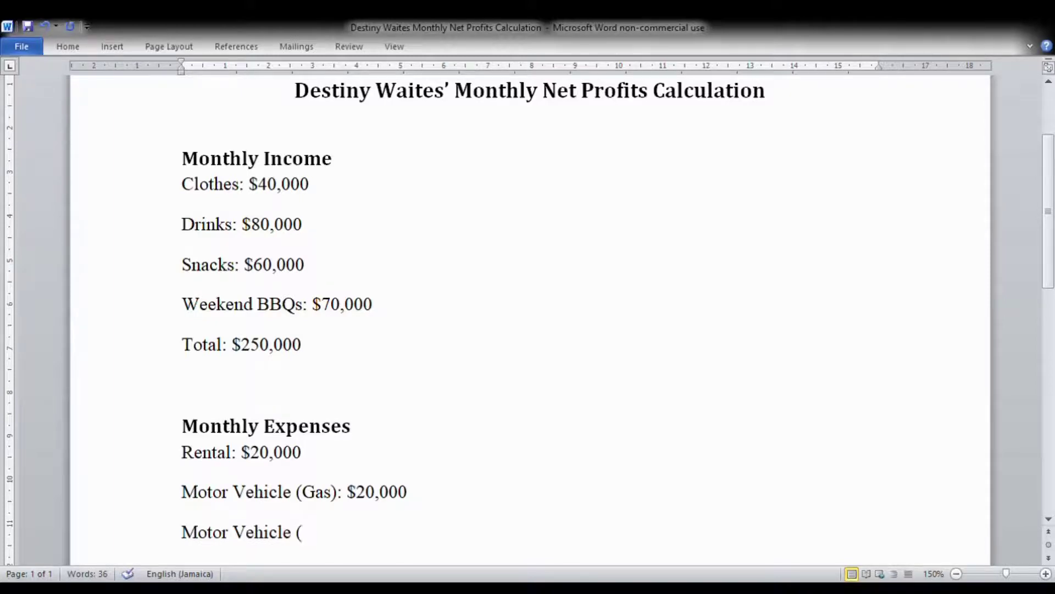
{"action": "type", "text": "Mainten"}
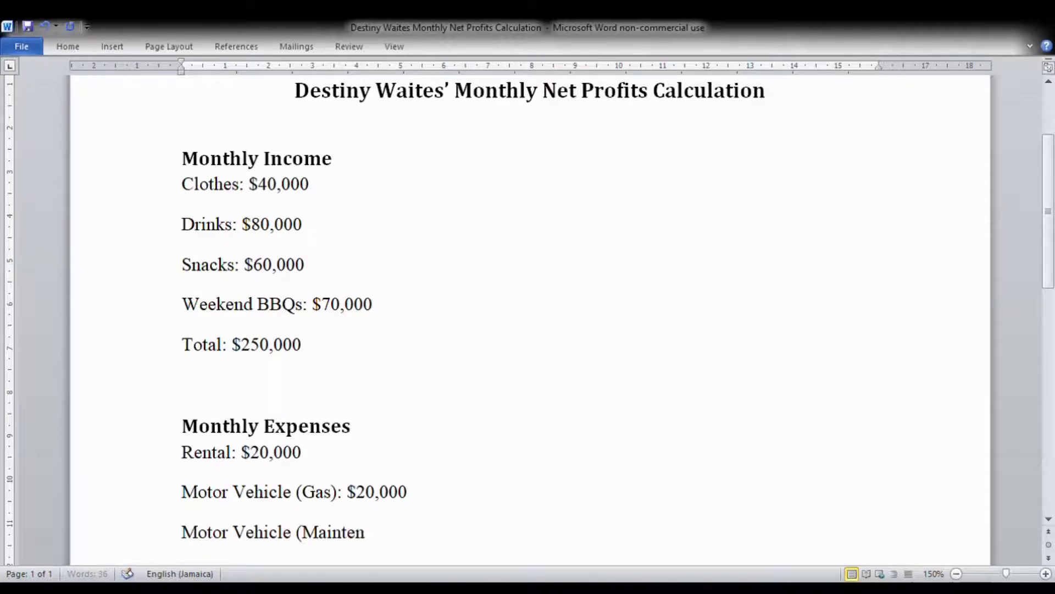
{"action": "type", "text": "ance): "}
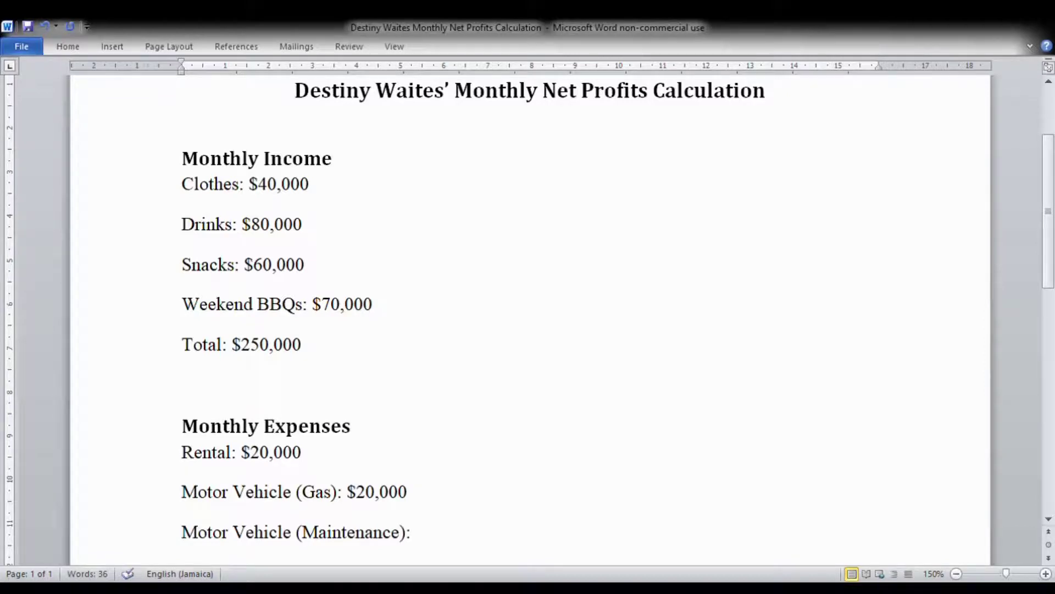
{"action": "type", "text": "$10,000"}
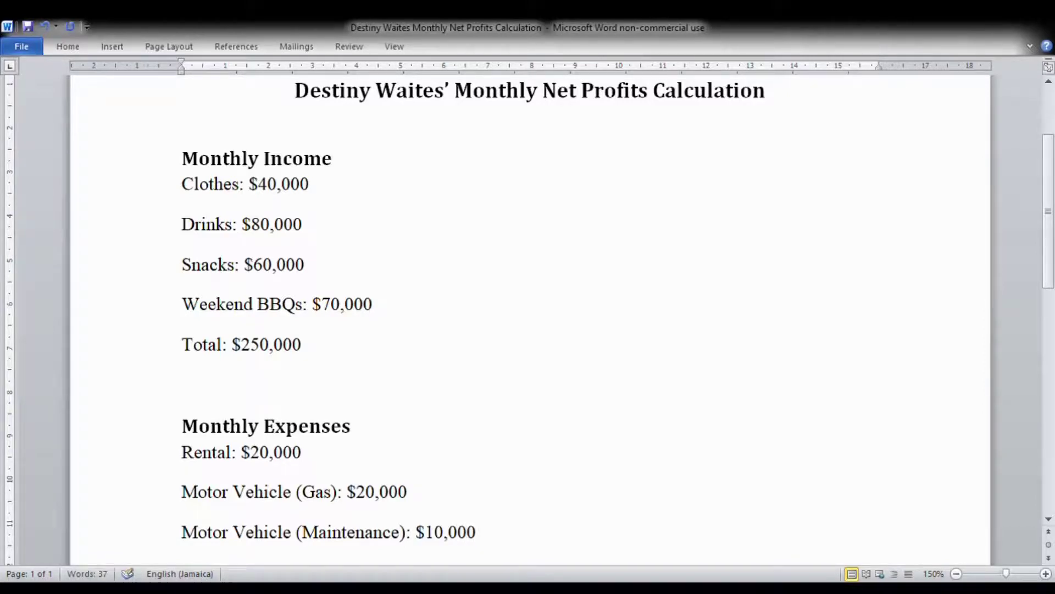
{"action": "key", "text": "Return"}
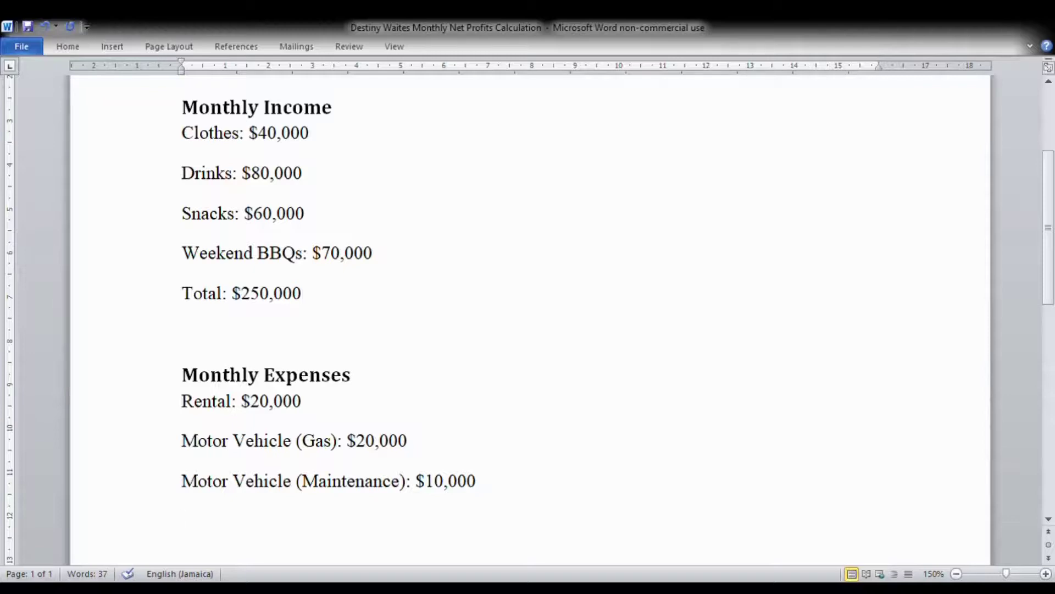
{"action": "type", "text": "Clothes"}
- Complete Clothes Purchase: $20,000, then add Drinks Purchase: $35,000 and Snacks Purchase: $30,000
{"action": "type", "text": "Purchas"}
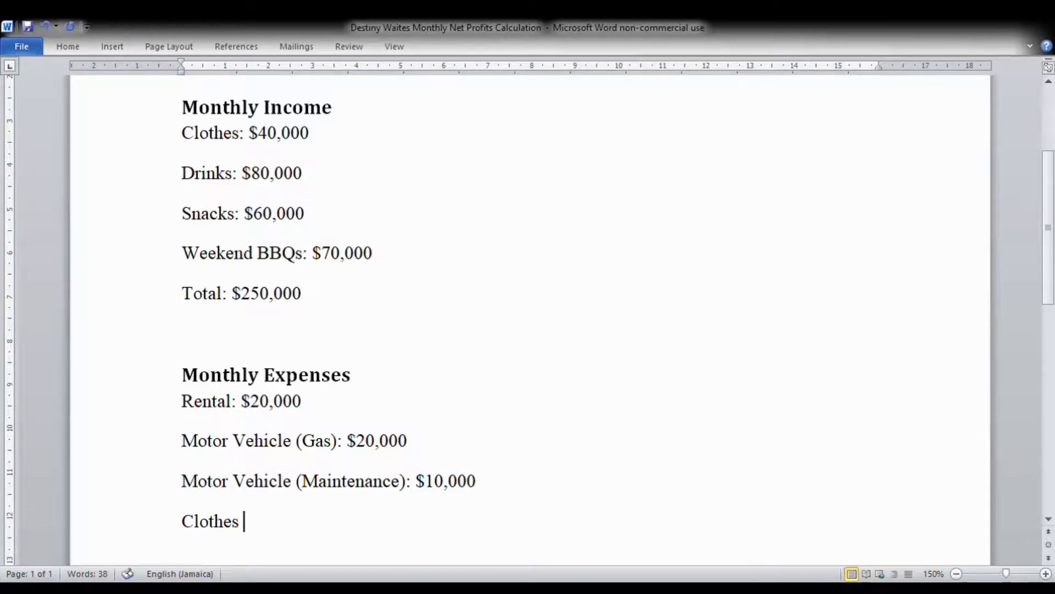
{"action": "type", "text": "e"}
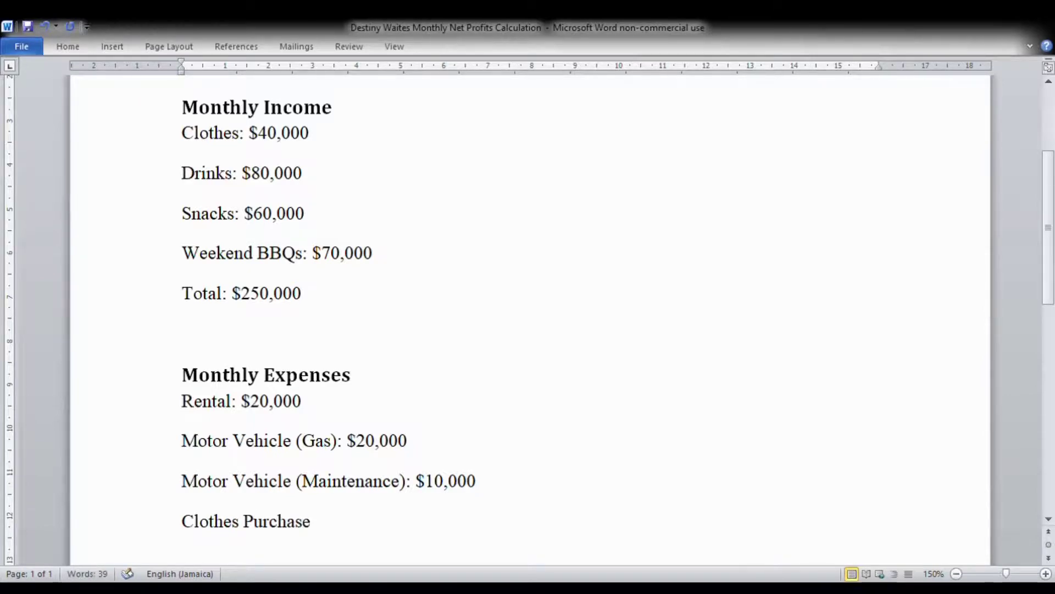
{"action": "type", "text": ": $20,000"}
{"action": "key", "text": "Return"}
{"action": "type", "text": "Drinks Purchase: "}
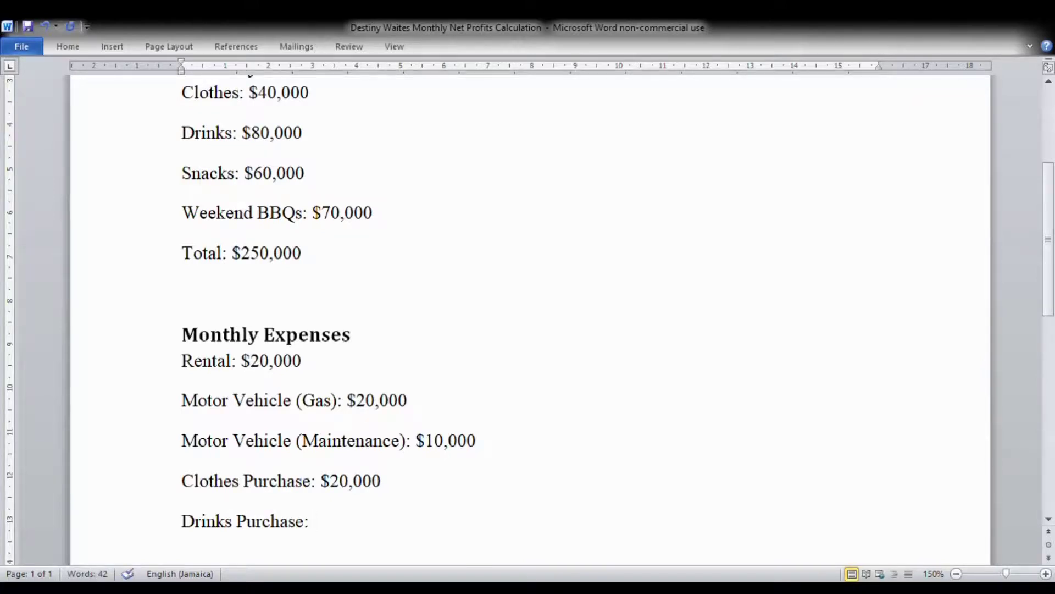
{"action": "type", "text": "$35,000"}
{"action": "key", "text": "Return"}
{"action": "type", "text": "S"}
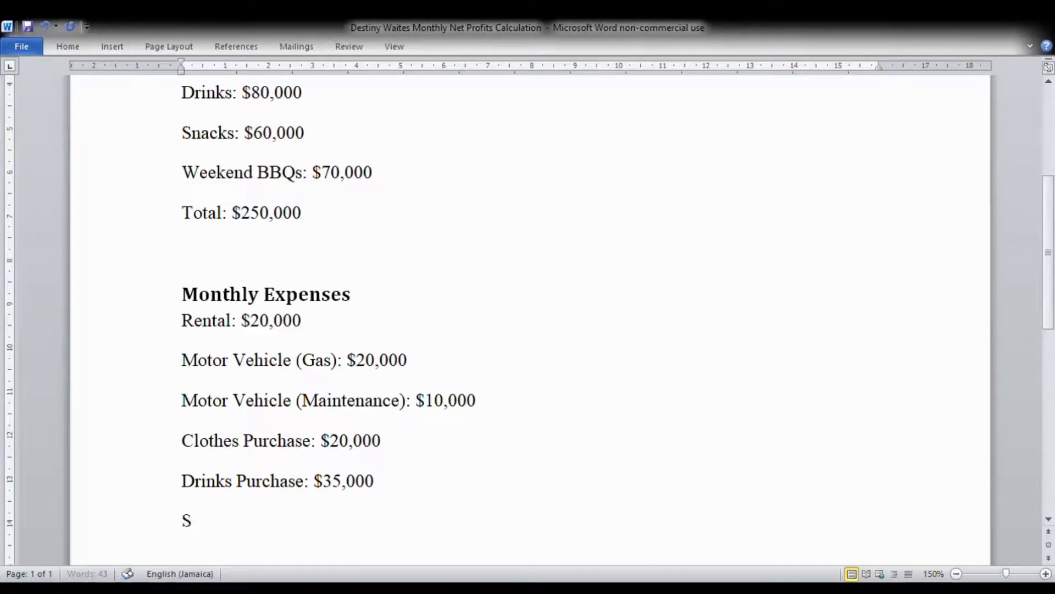
{"action": "type", "text": "nacks "}
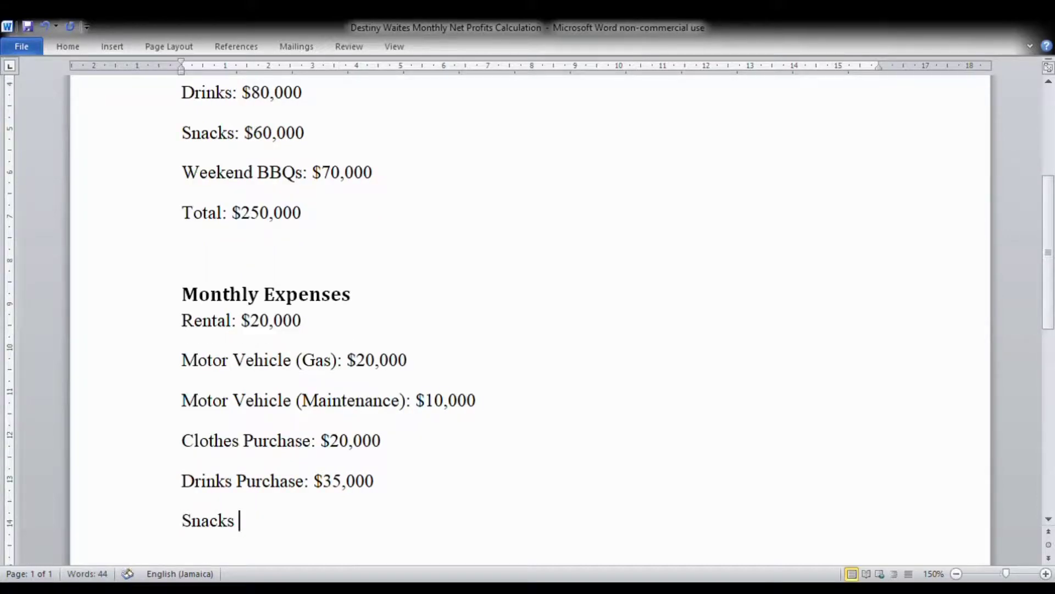
{"action": "type", "text": "Purchase"}
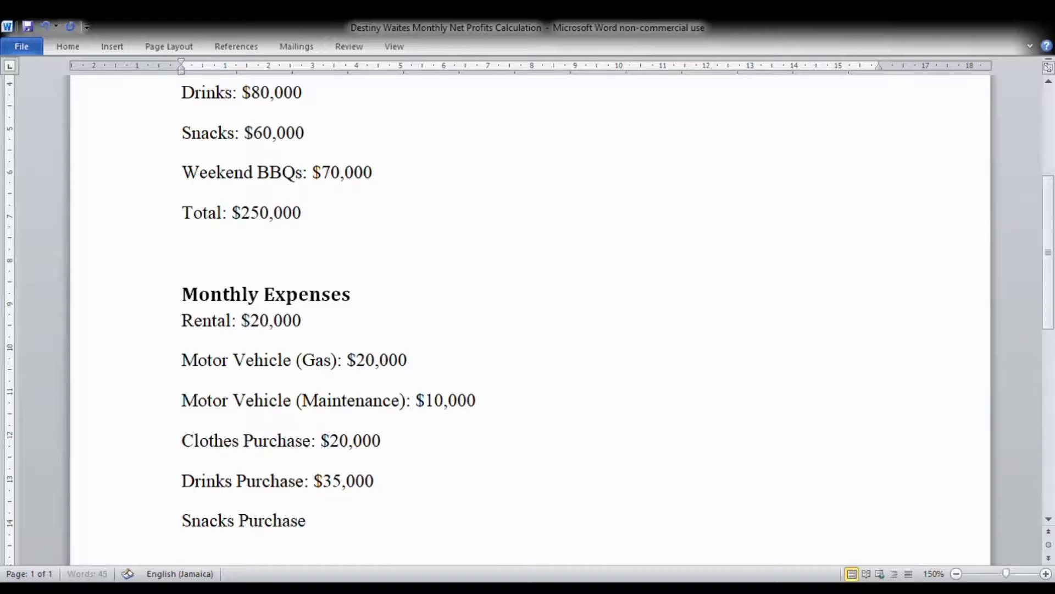
{"action": "type", "text": ": $30,000"}
- Add BBQ Costs: $35,000 and the expenses line Total: $170,000
{"action": "key", "text": "Return"}
{"action": "type", "text": "BBQ Co"}
{"action": "key", "text": "BackSpace"}
{"action": "type", "text": "osts:"}
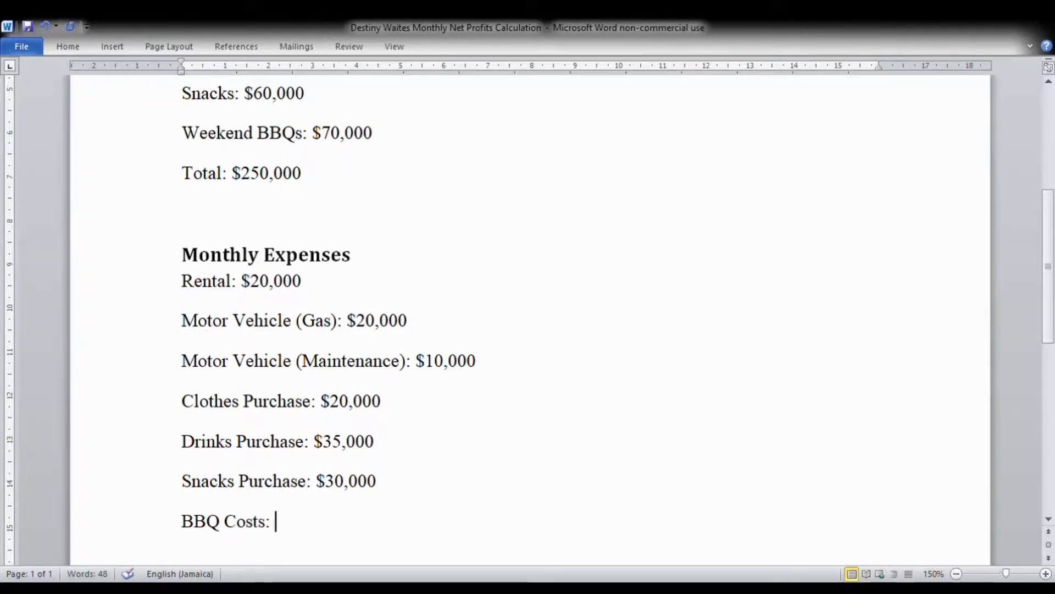
{"action": "type", "text": " $3"}
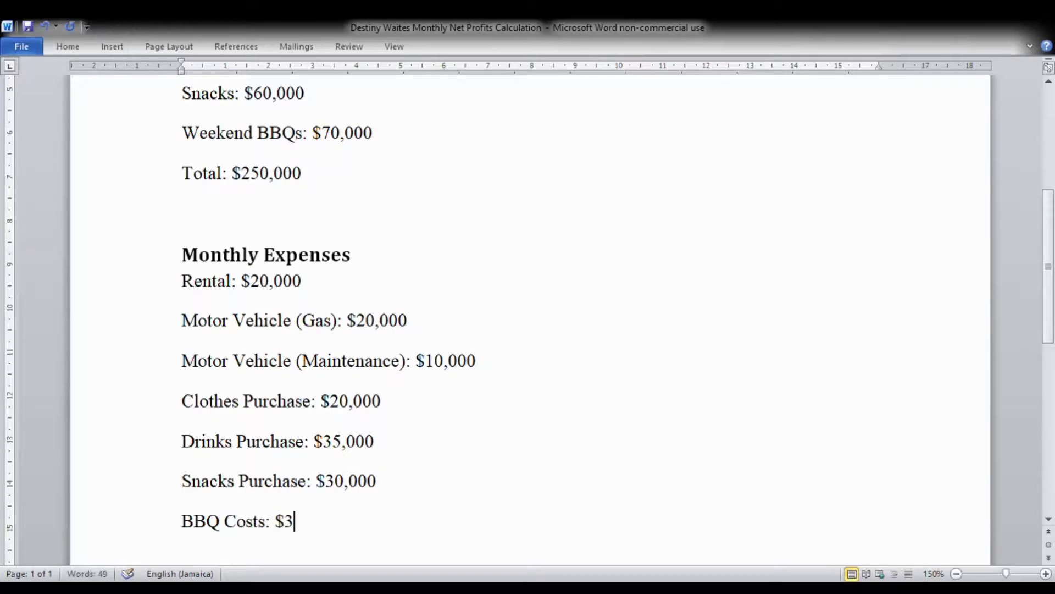
{"action": "type", "text": "5,000"}
{"action": "key", "text": "Return"}
{"action": "type", "text": "To"}
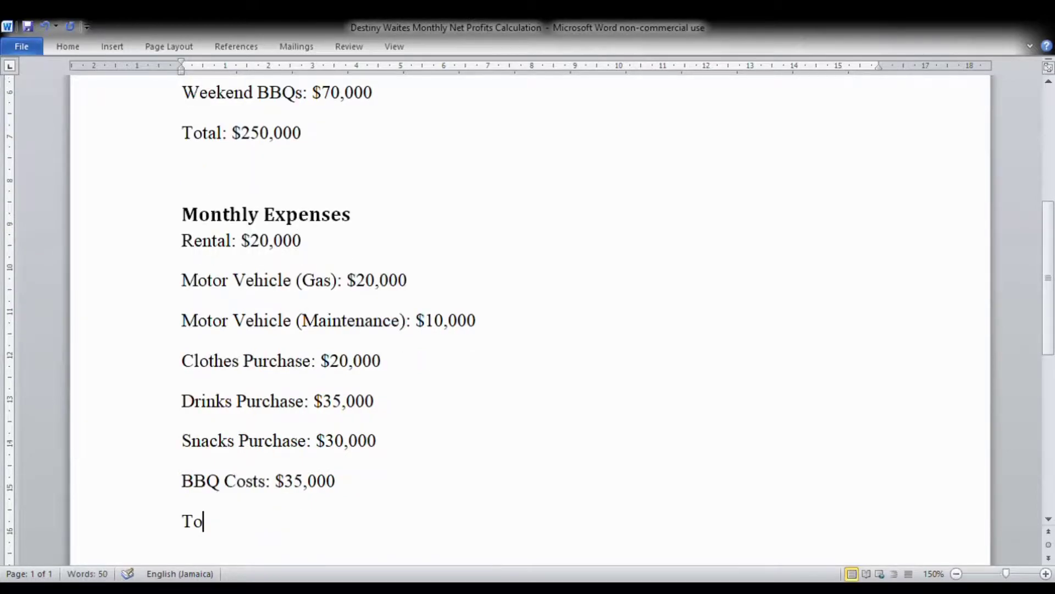
{"action": "type", "text": "tal: $"}
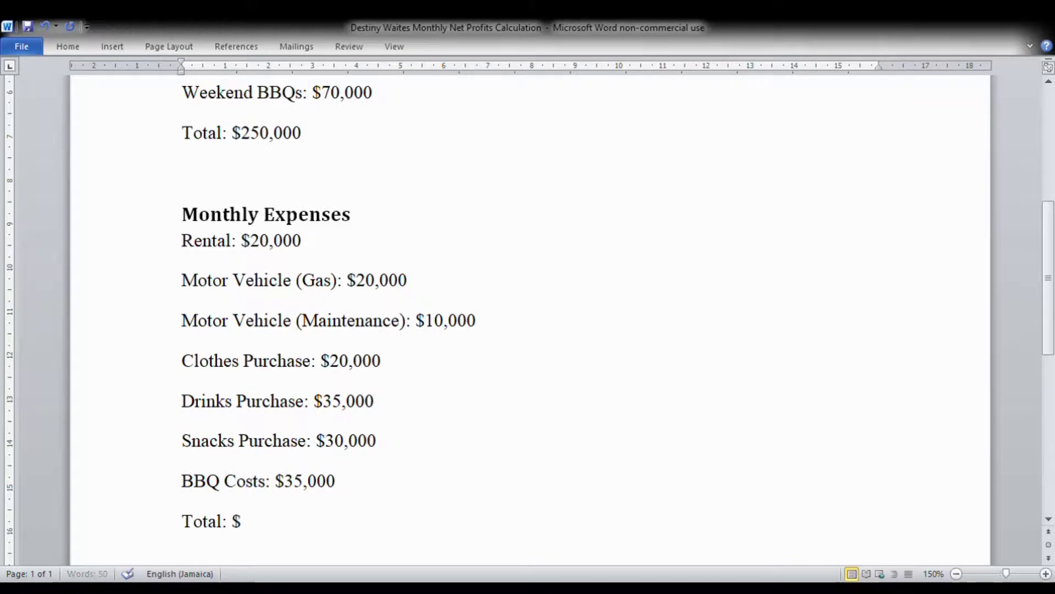
{"action": "type", "text": "170,00"}
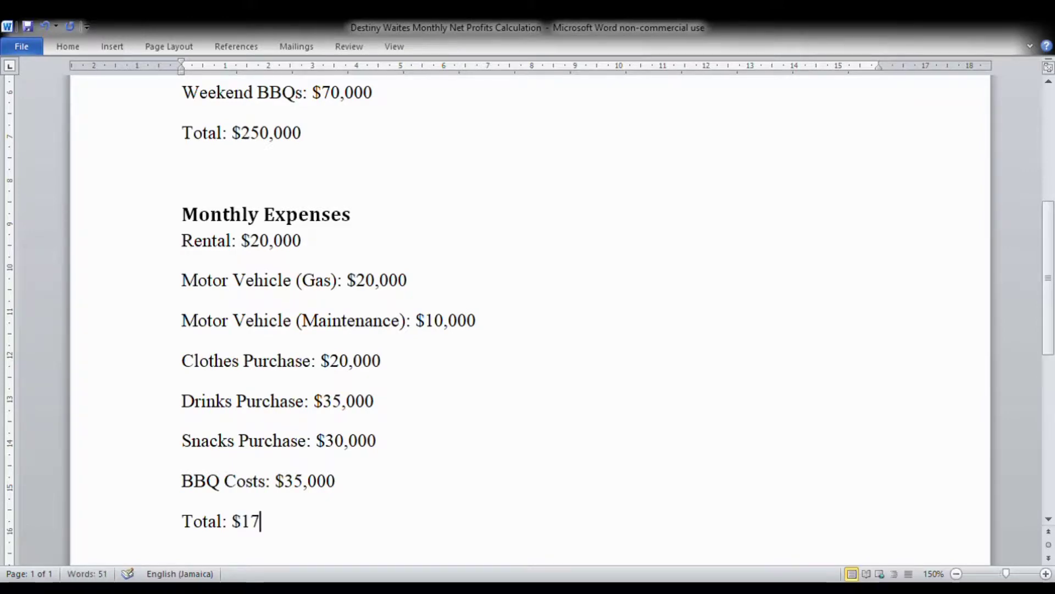
{"action": "type", "text": "0"}
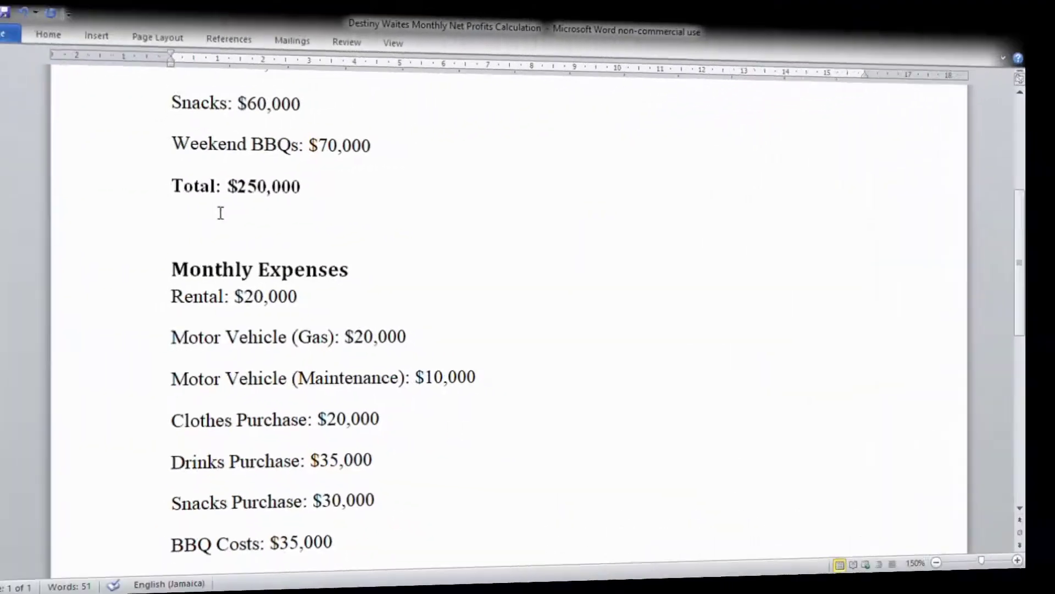
- Complete the Monthly Net Profits line as $250,000 - $170,000 = $80,000
{"action": "scroll", "coordinate": [413, 247], "scroll_direction": "up", "scroll_amount": 4}
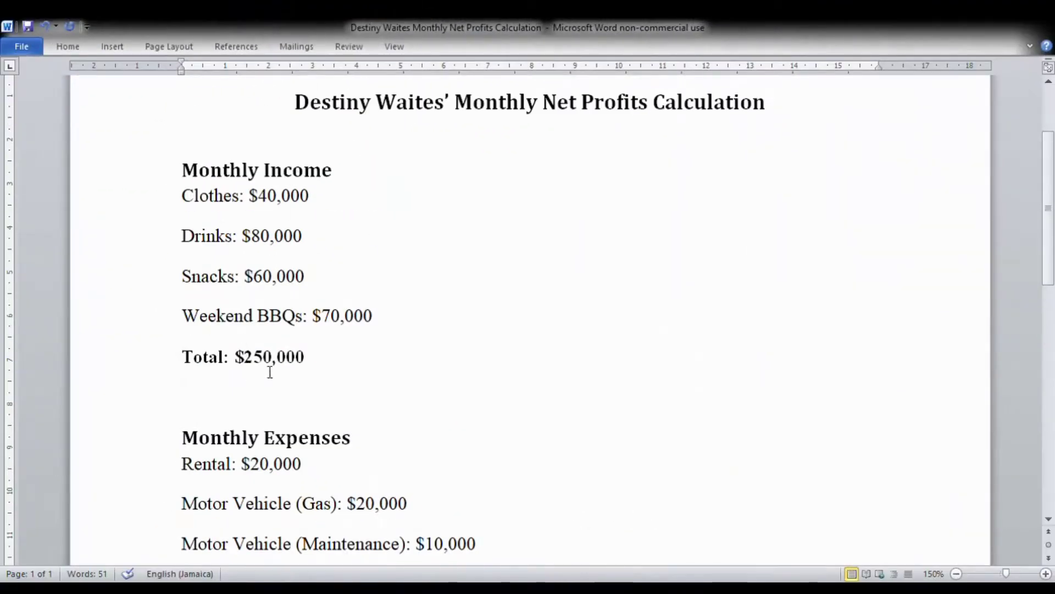
{"action": "scroll", "coordinate": [452, 405], "scroll_direction": "down", "scroll_amount": 5}
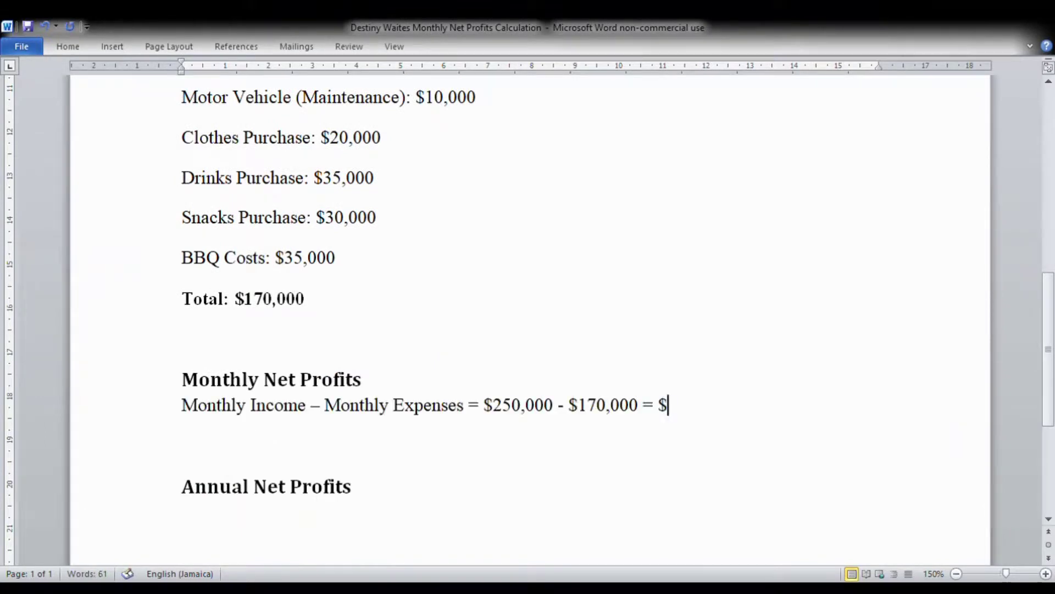
{"action": "type", "text": "80,000"}
{"action": "scroll", "coordinate": [245, 371], "scroll_direction": "down", "scroll_amount": 3}
{"action": "left_click", "coordinate": [245, 371]}
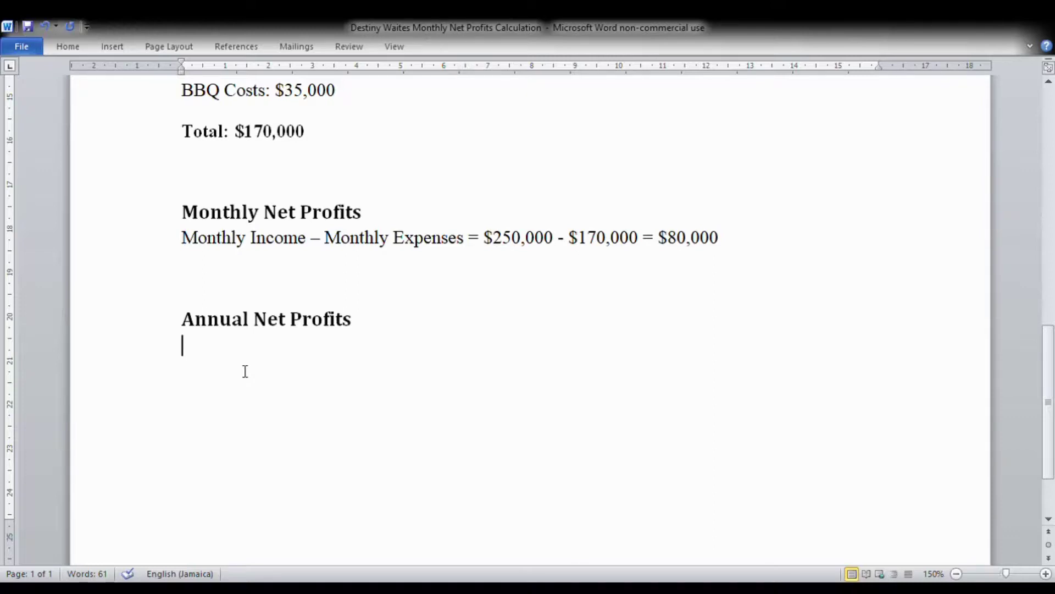
- Write 'Net Profits for the year (Estimated) = 12 months X $80,000 = $960,000' with $960,000 underlined
{"action": "type", "text": "Net Profits for the year (Estimated) = 12 months X $80,000 = "}
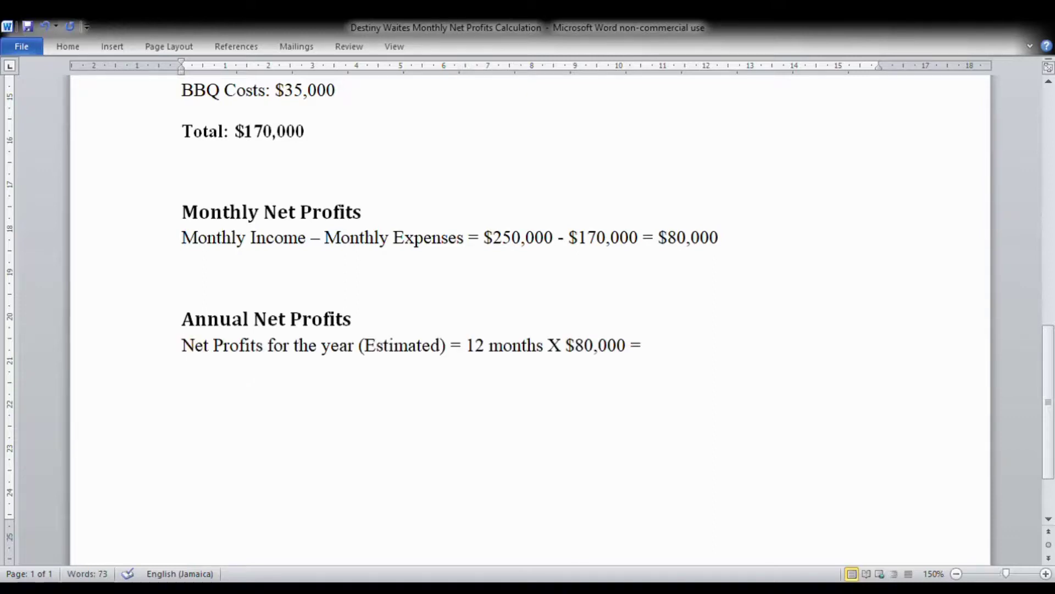
{"action": "type", "text": "$960,000"}
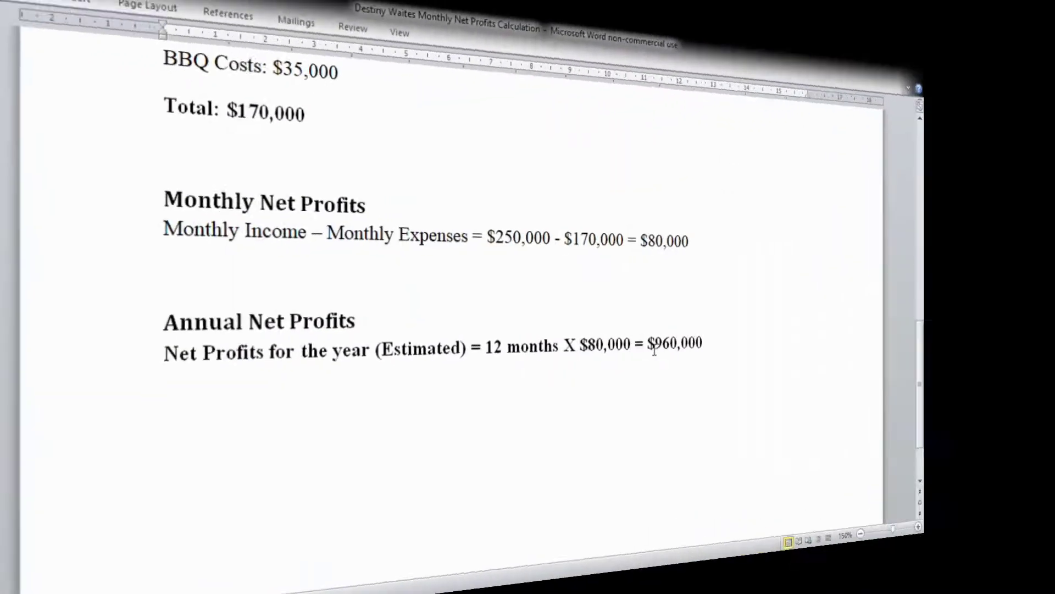
{"action": "left_click_drag", "start_coordinate": [667, 347], "coordinate": [724, 347]}
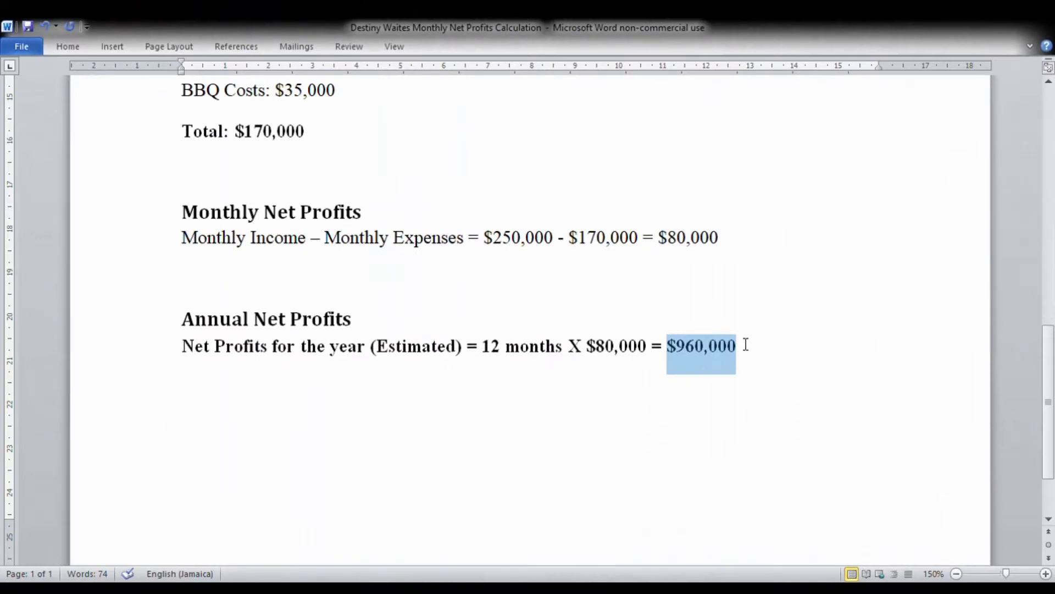
{"action": "key", "text": "ctrl+u"}
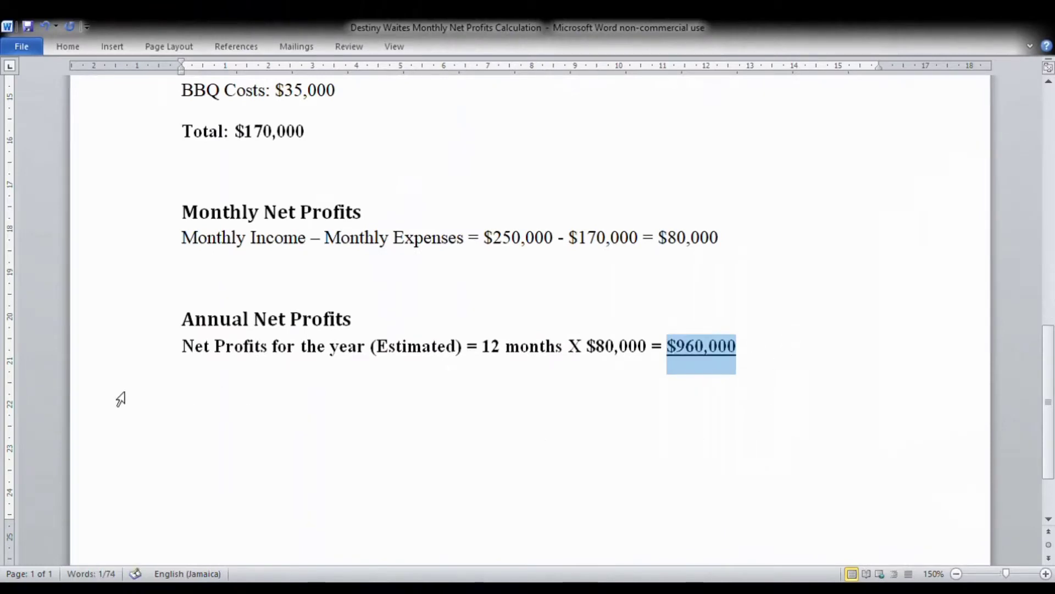
{"action": "left_click", "coordinate": [228, 418]}
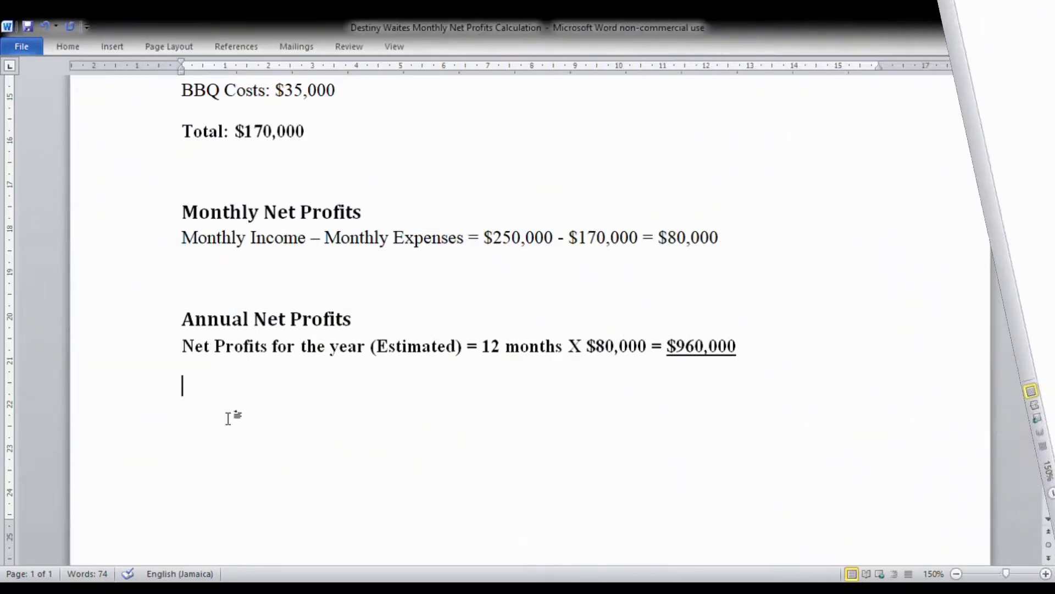
{"action": "key", "text": "Return"}
- Add 'Income Tax Threshold: $1,500,096' followed by the conclusion that no income tax is owed
{"action": "type", "text": "Income Tax Threshold: $1,500,096"}
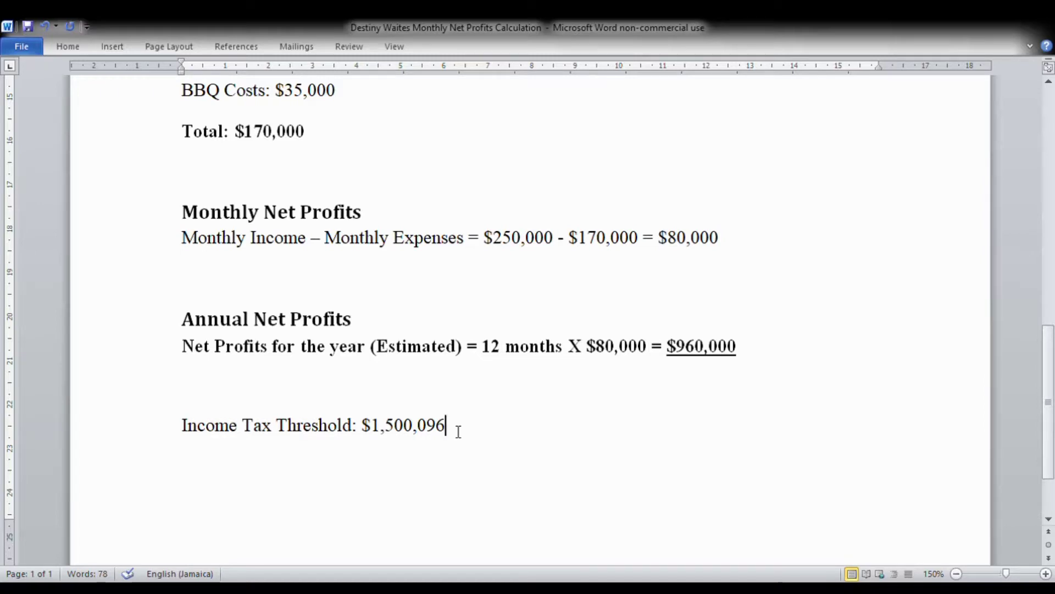
{"action": "key", "text": "Return"}
{"action": "type", "text": "No Income Tax to pay, because she makes less than the income tax threshold."}
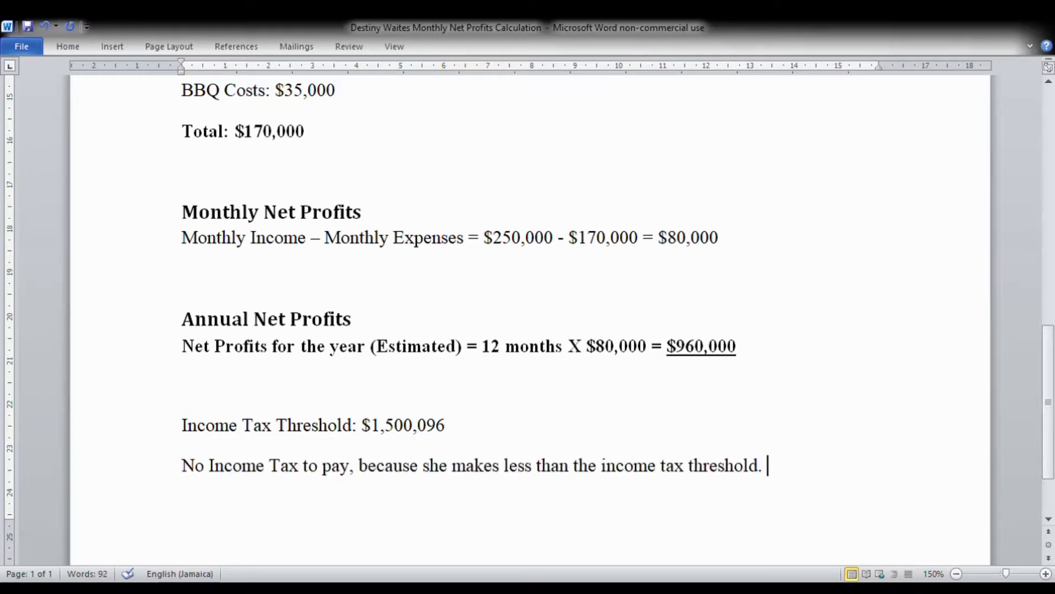